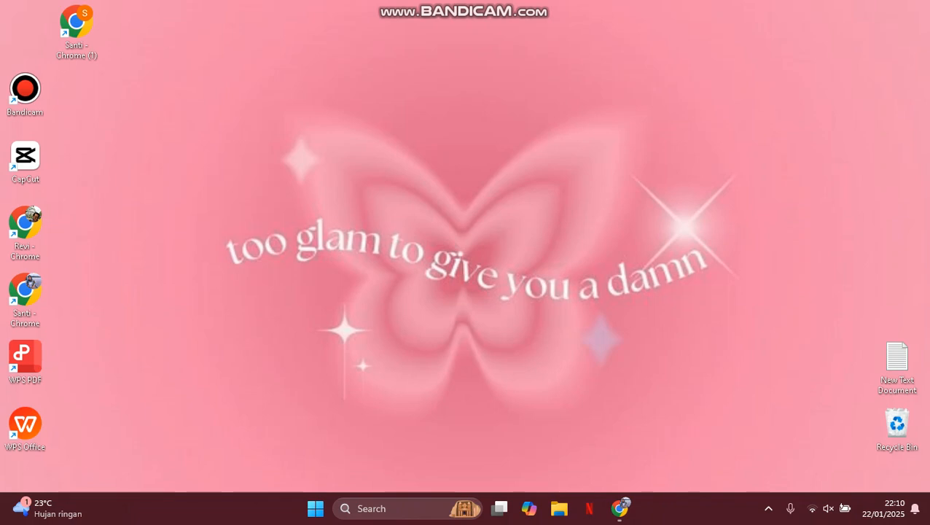
Step: Open the advanced system settings from the About page of the Windows system settings
key("super+i")
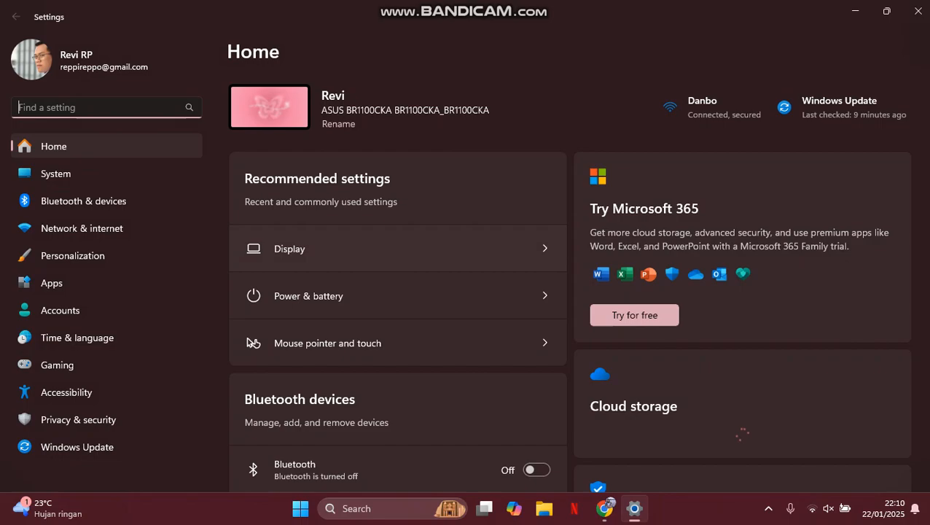
left_click(57, 173)
scroll(569, 292, "down", 1)
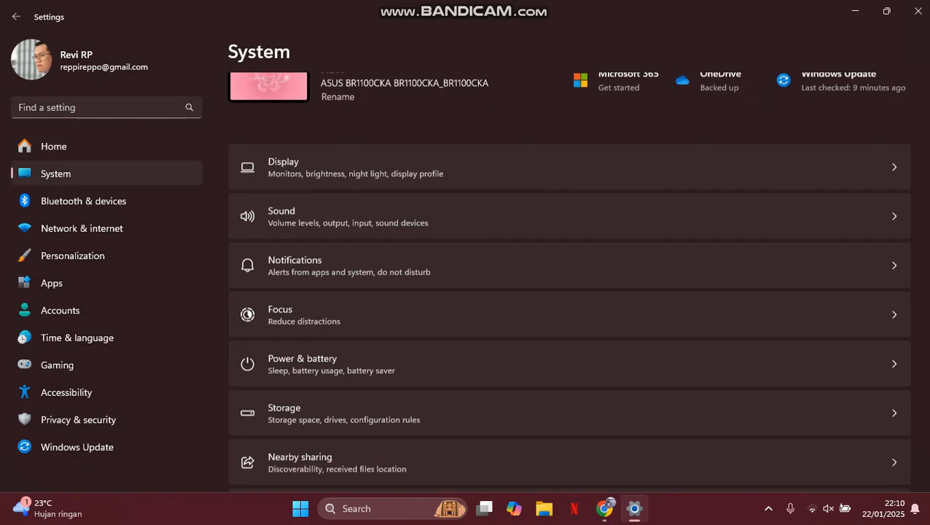
scroll(568, 292, "down", 8)
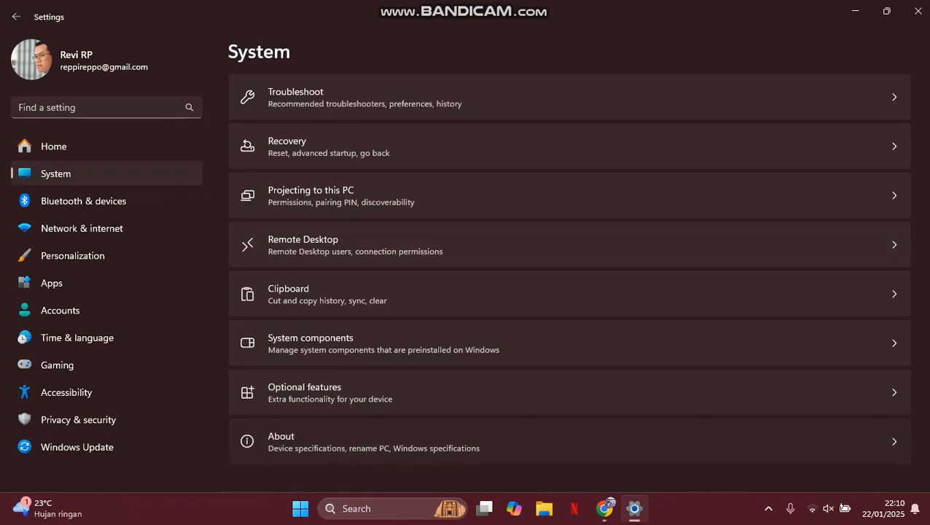
left_click(365, 441)
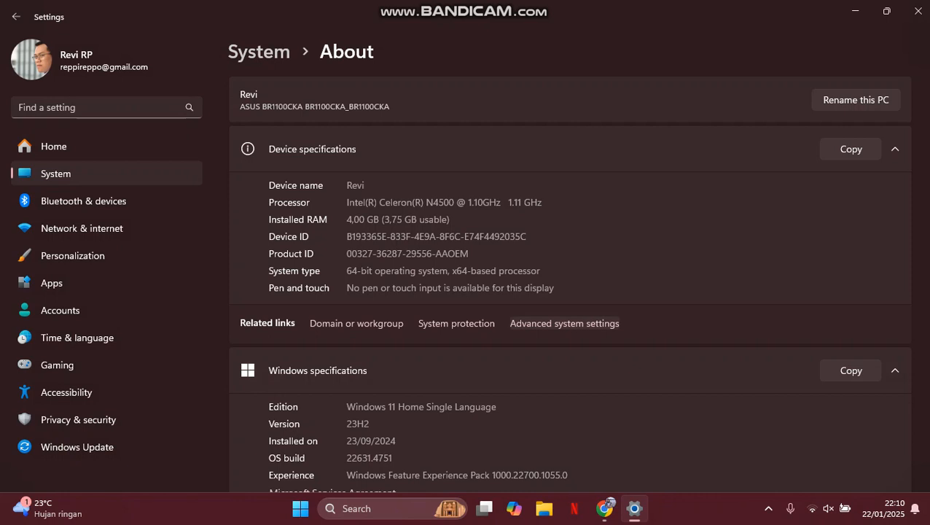
left_click(564, 324)
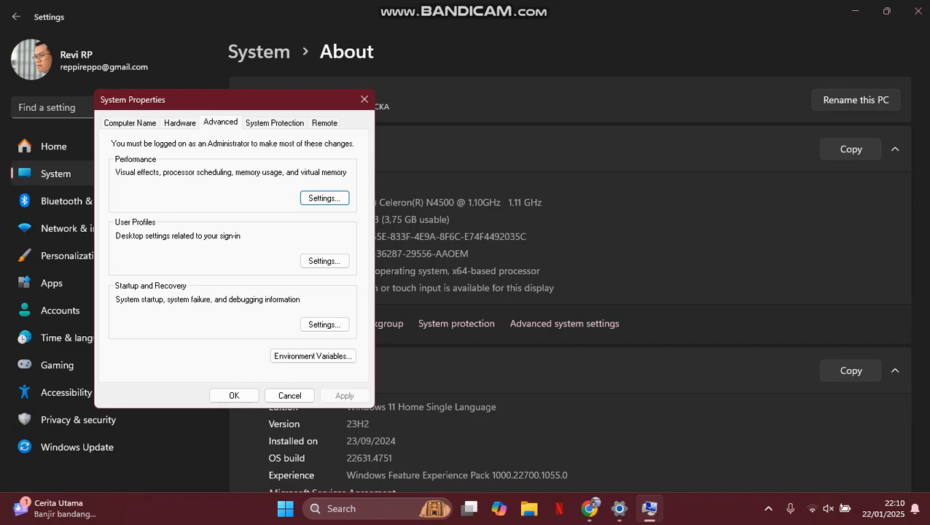
left_click(768, 508)
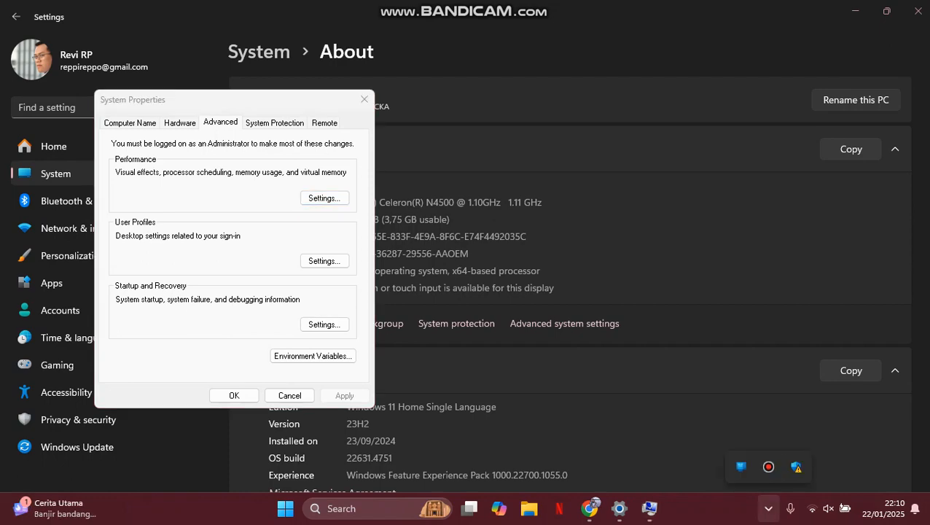
left_click(768, 467)
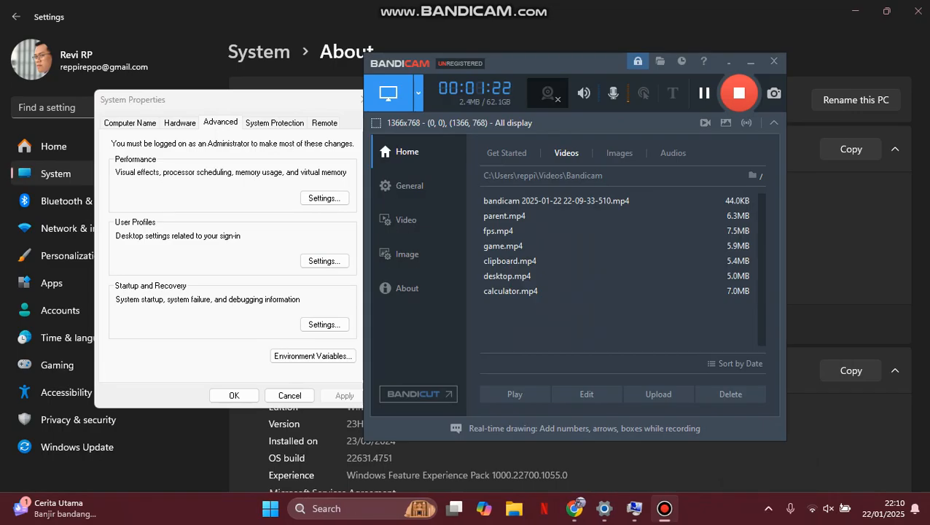
left_click(703, 93)
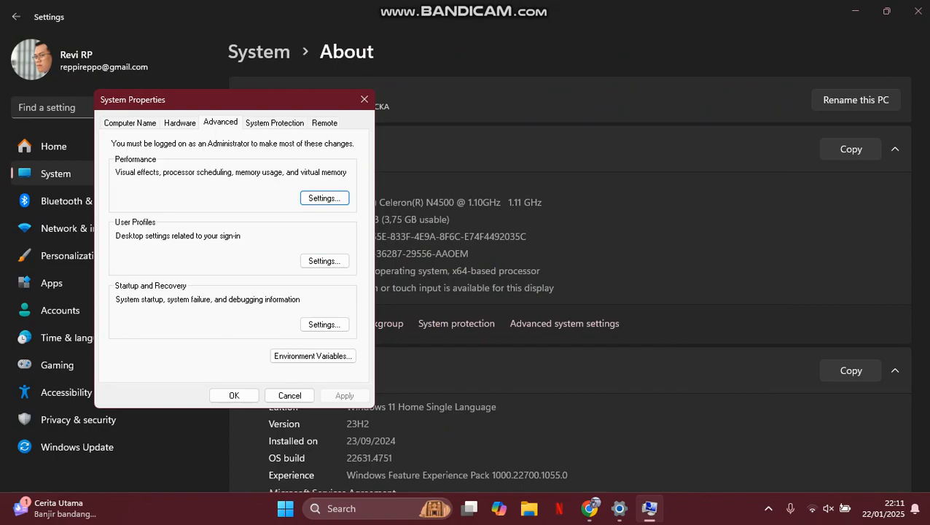
Step: Set the Windows visual effects to Adjust for best performance and confirm the performance and system properties
left_click(324, 197)
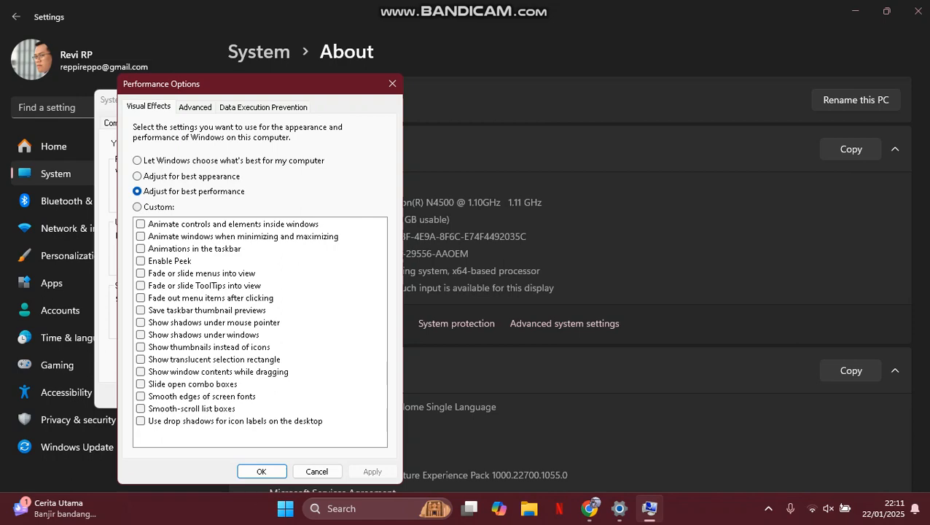
left_click(137, 207)
left_click(137, 191)
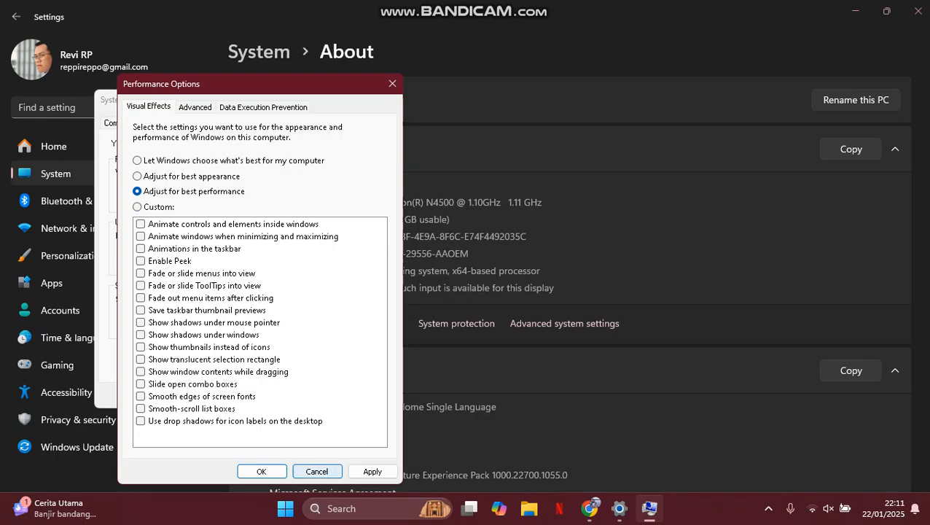
left_click(261, 471)
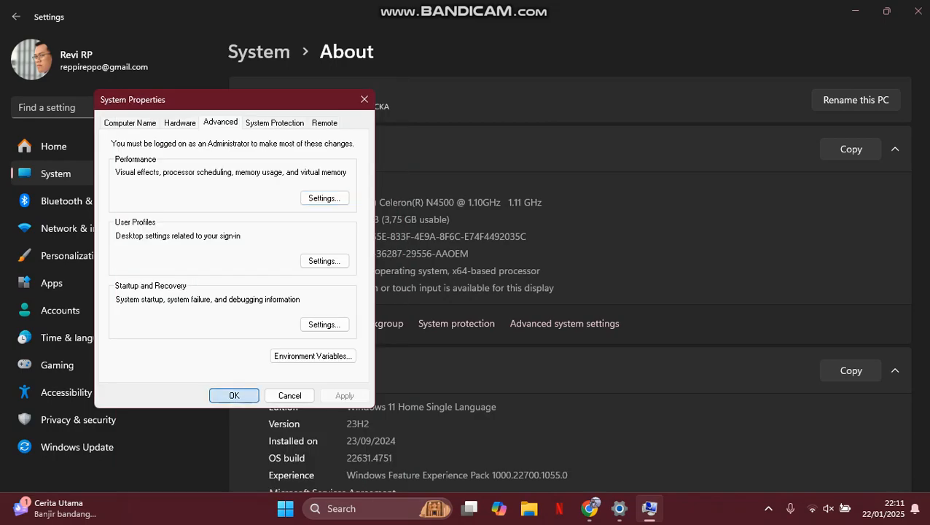
left_click(234, 395)
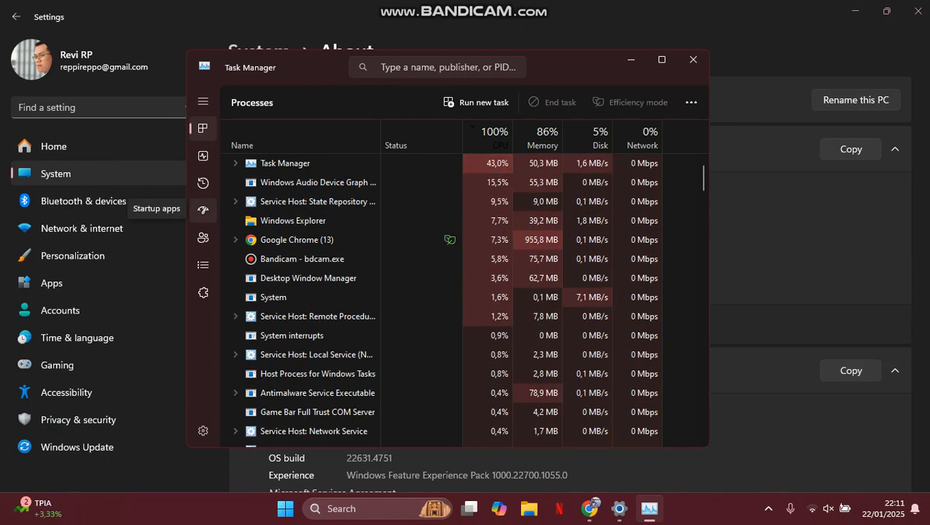
Step: Disable Spotify among the startup apps in Task Manager and close Task Manager
left_click(203, 209)
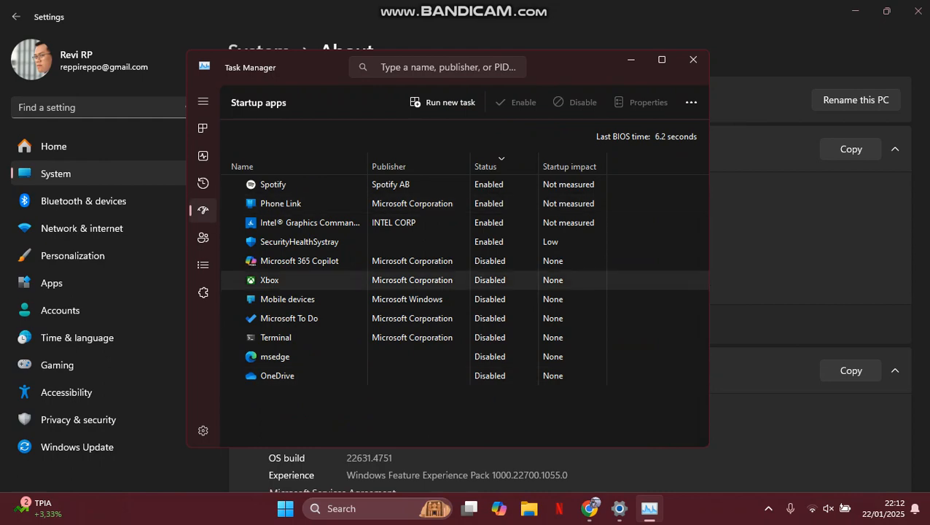
right_click(270, 285)
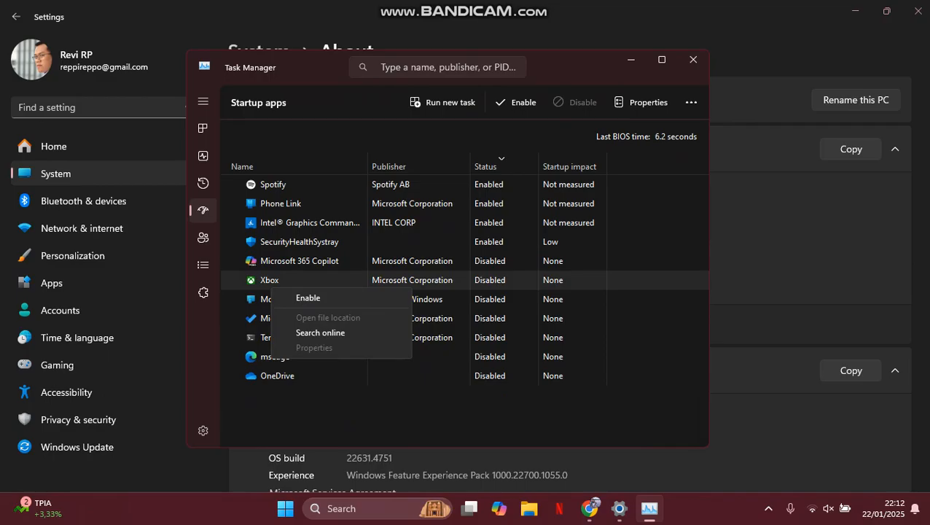
right_click(278, 191)
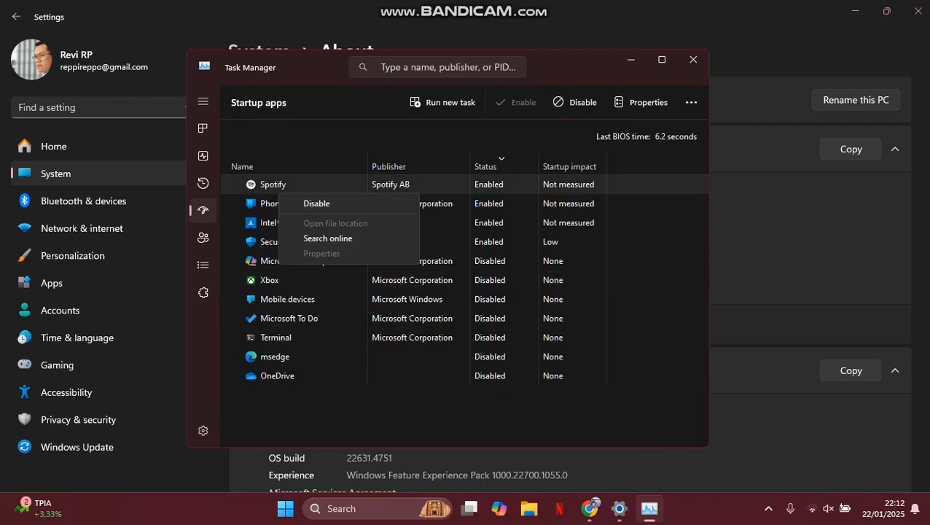
key("Escape")
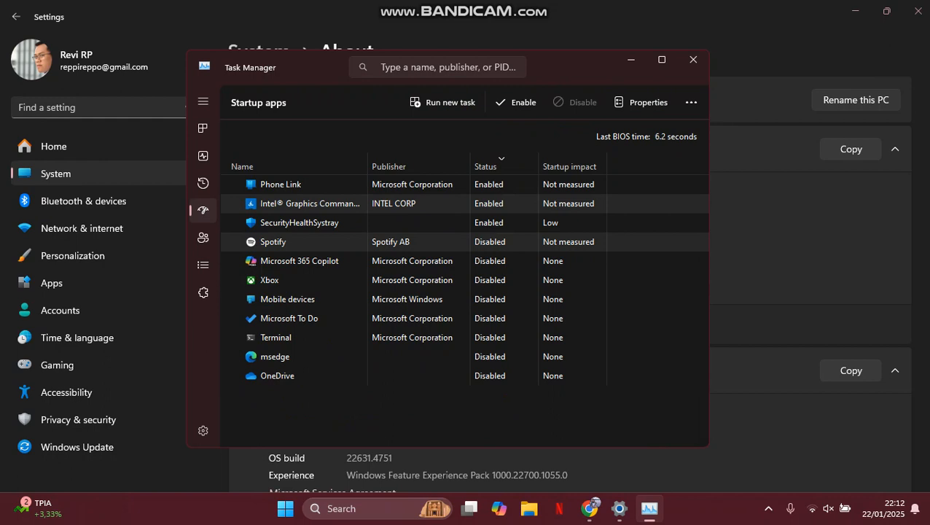
left_click(693, 59)
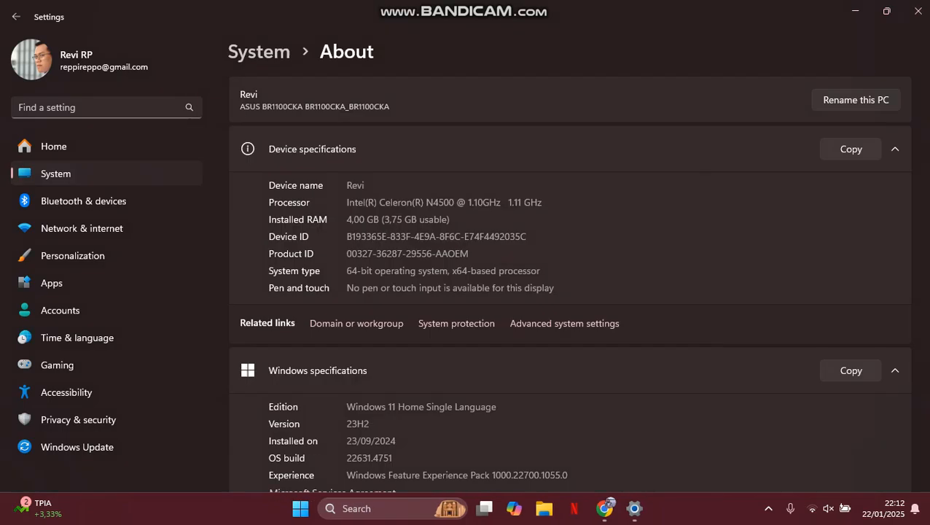
Step: Open the system's Storage settings to check the drive usage and Storage Sense
left_click(56, 173)
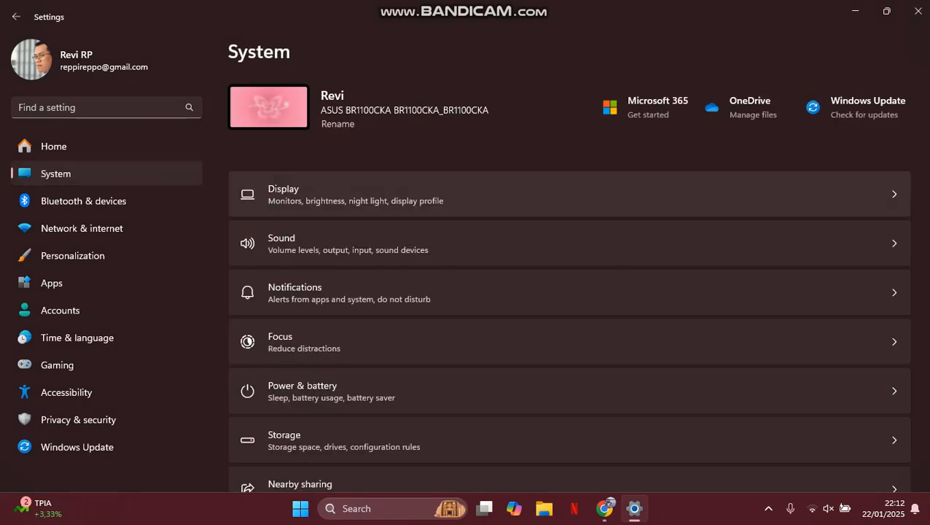
left_click(284, 439)
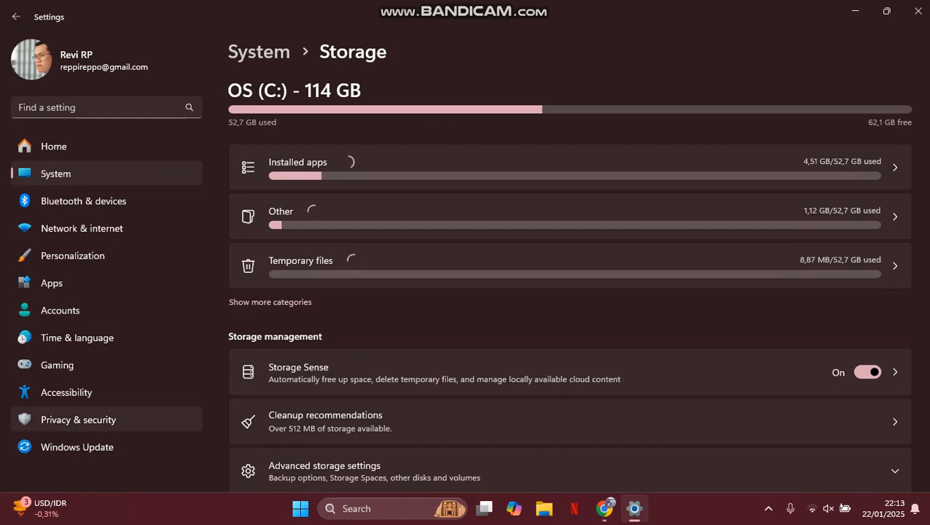
Step: Review the Privacy & security settings down to the app permissions
left_click(78, 419)
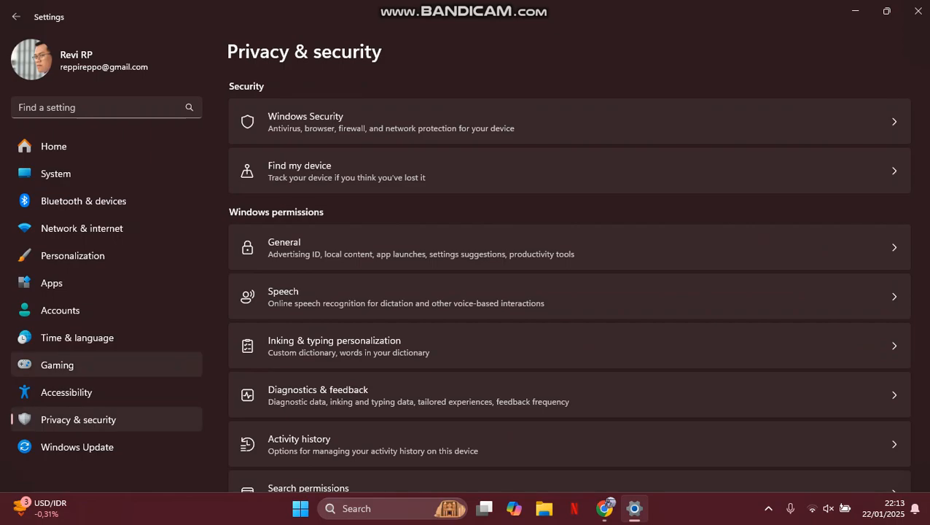
scroll(569, 280, "down", 2)
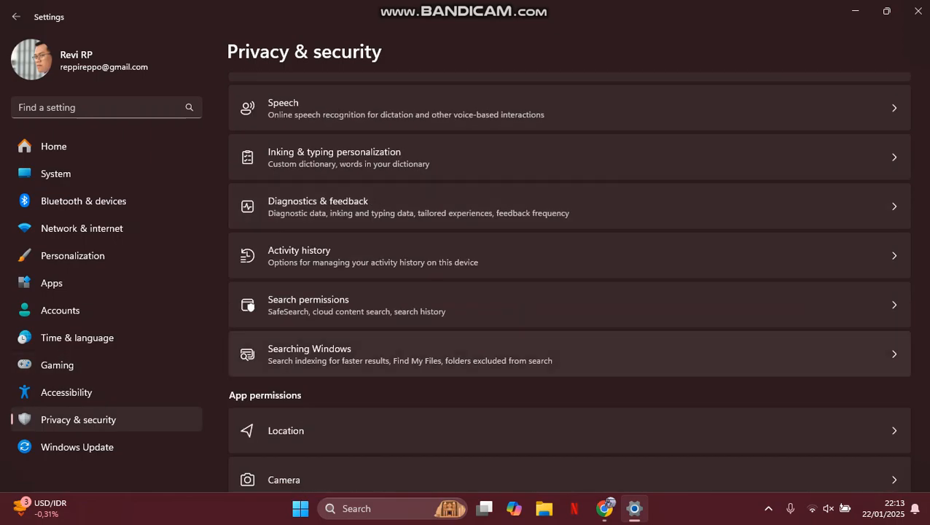
scroll(569, 354, "down", 3)
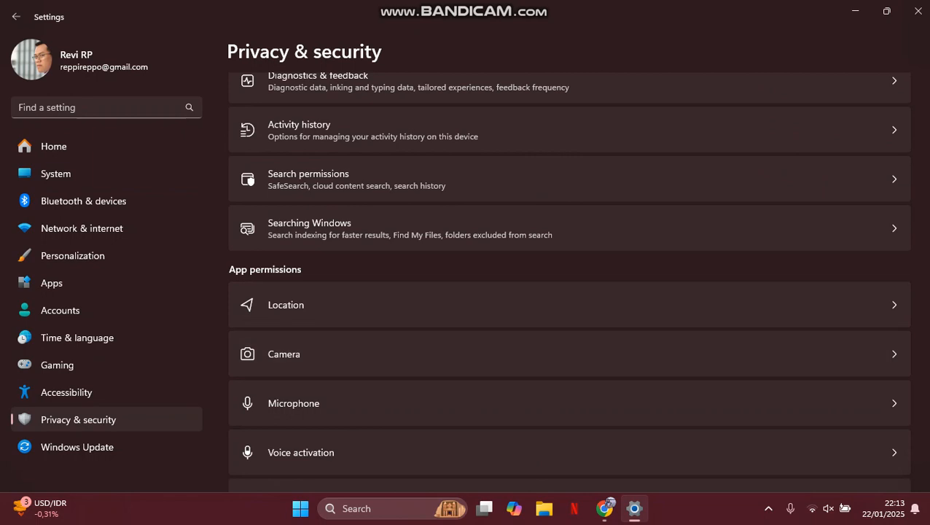
Step: Turn off Transparency effects in the Colors settings under Personalization
left_click(73, 255)
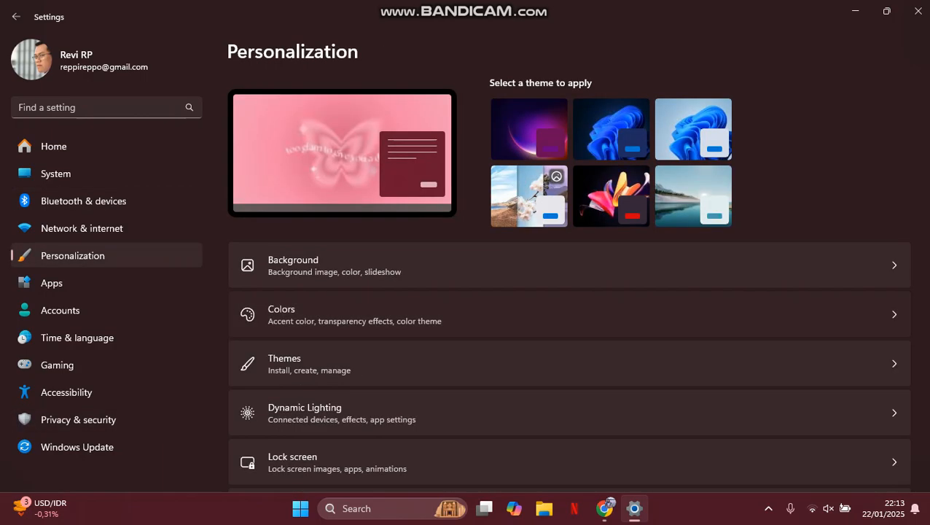
left_click(568, 314)
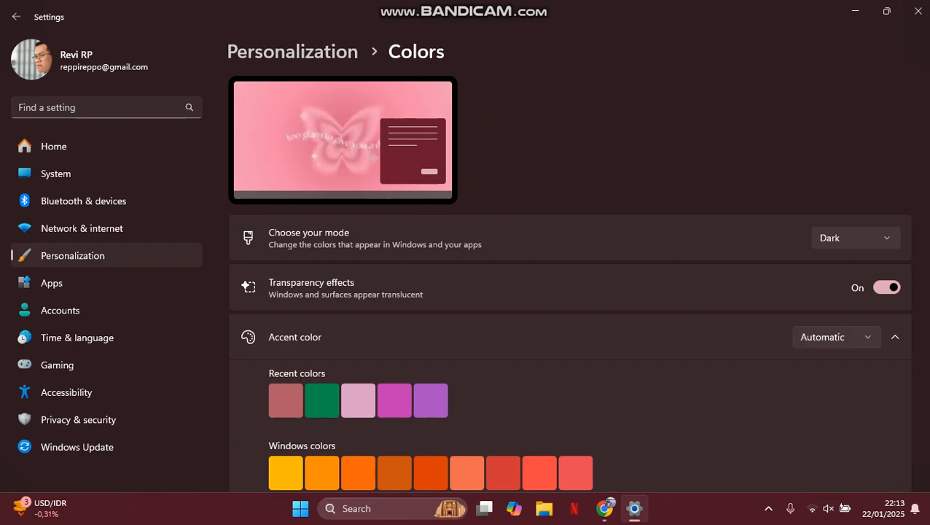
scroll(569, 281, "down", 2)
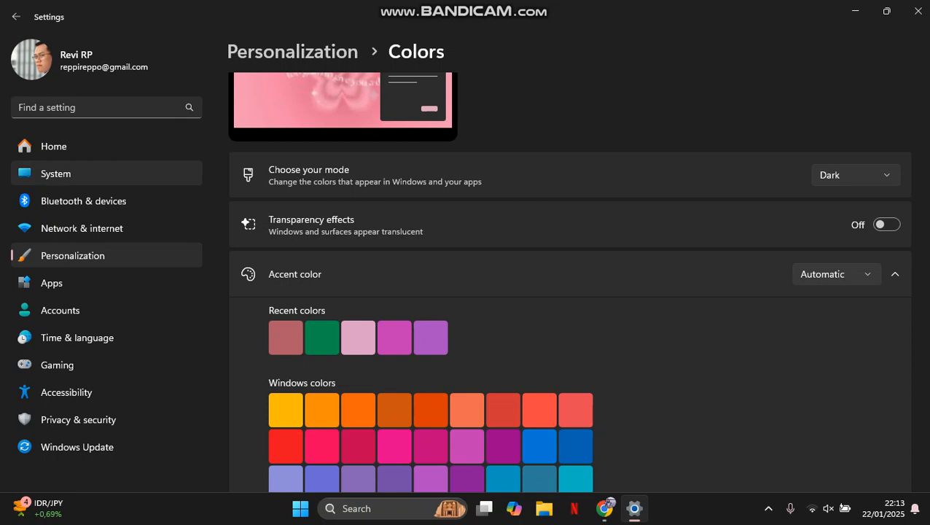
Step: Check the power mode, battery saver and battery usage options in the system's Power & battery settings
left_click(56, 174)
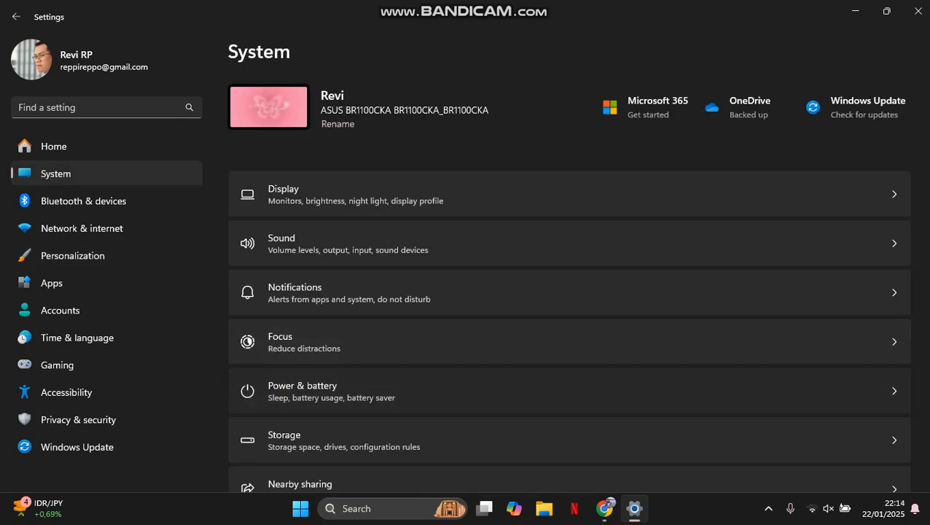
left_click(332, 392)
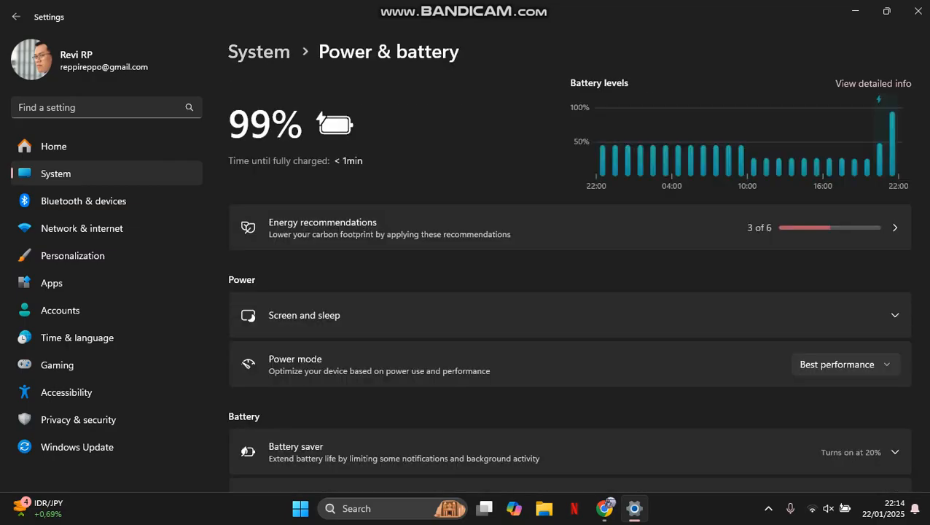
scroll(568, 280, "down", 5)
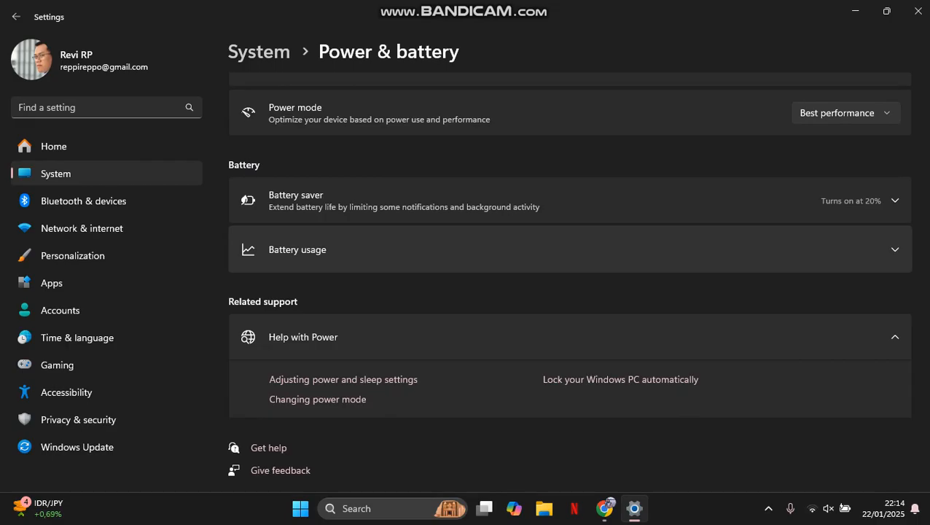
scroll(568, 255, "up", 1)
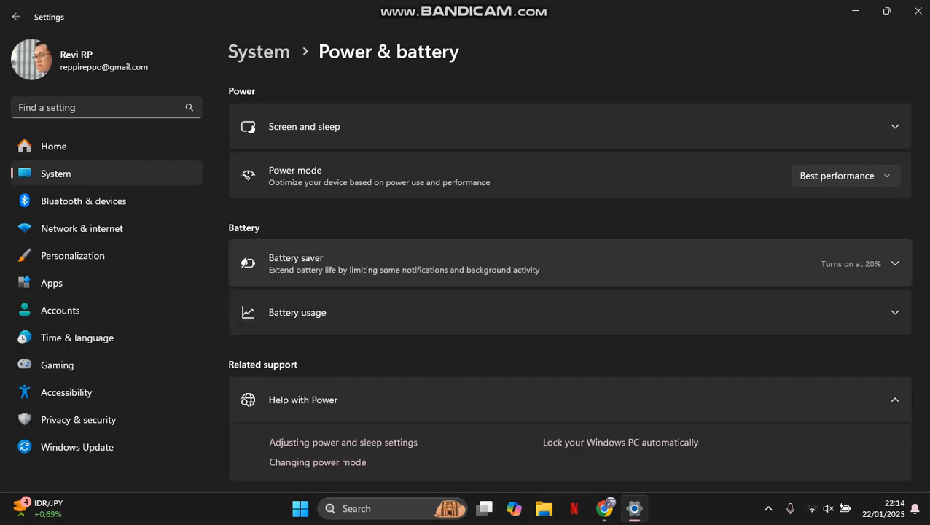
scroll(568, 255, "down", 1)
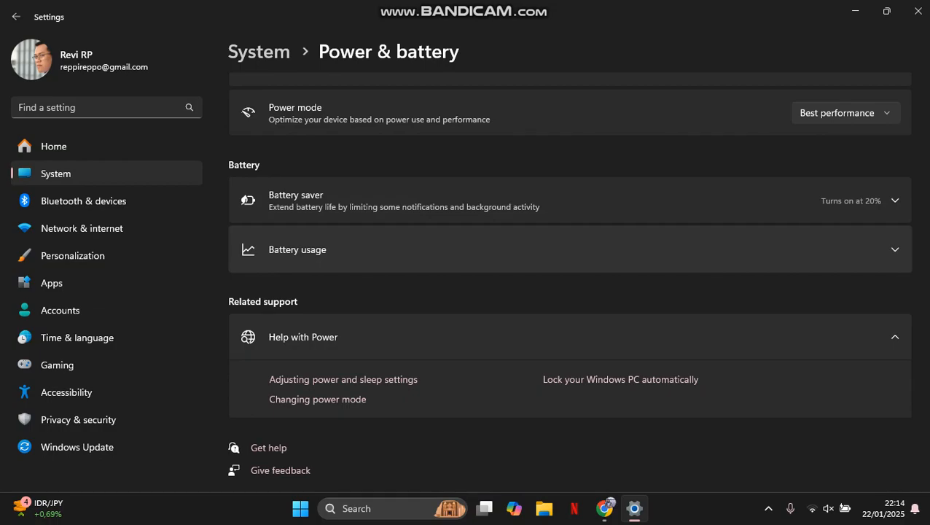